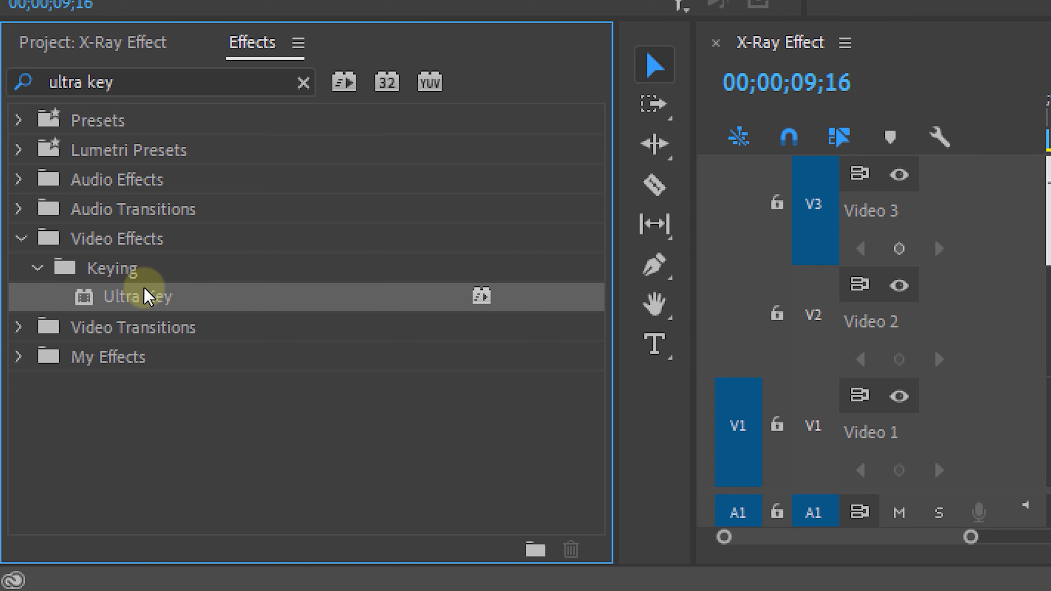
Key out the green phone screen with Ultra Key, output Alpha Channel, and set Matte Shadow to 100.
drag(146, 296, 640, 209)
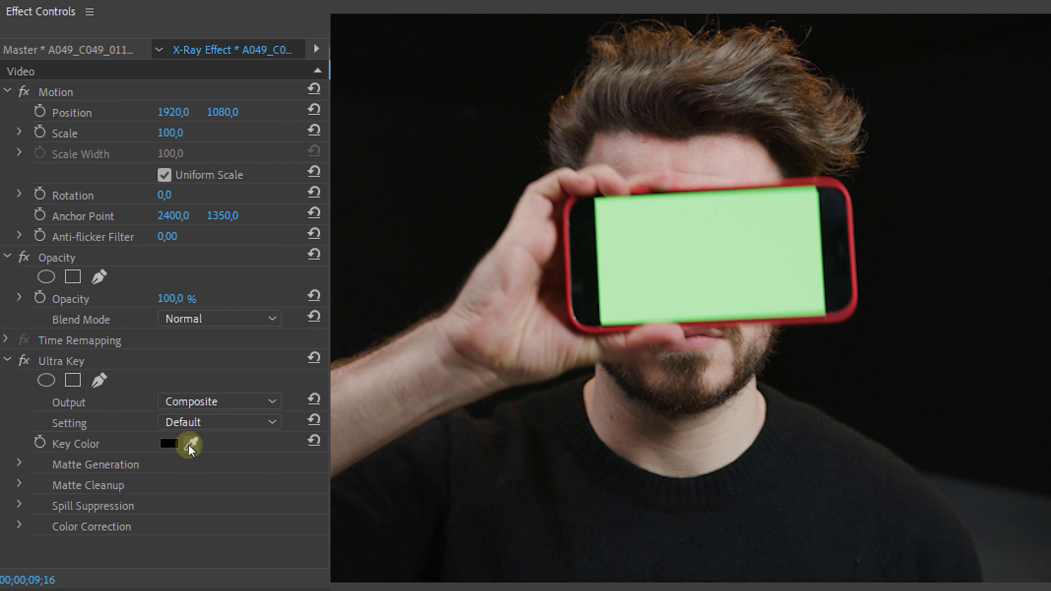
click(793, 258)
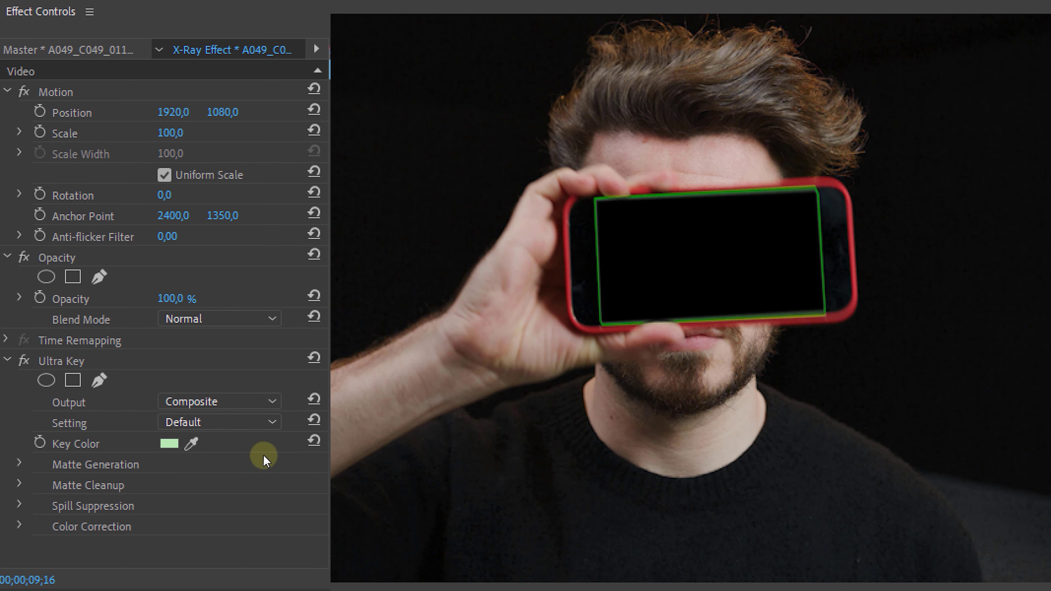
click(215, 403)
click(247, 437)
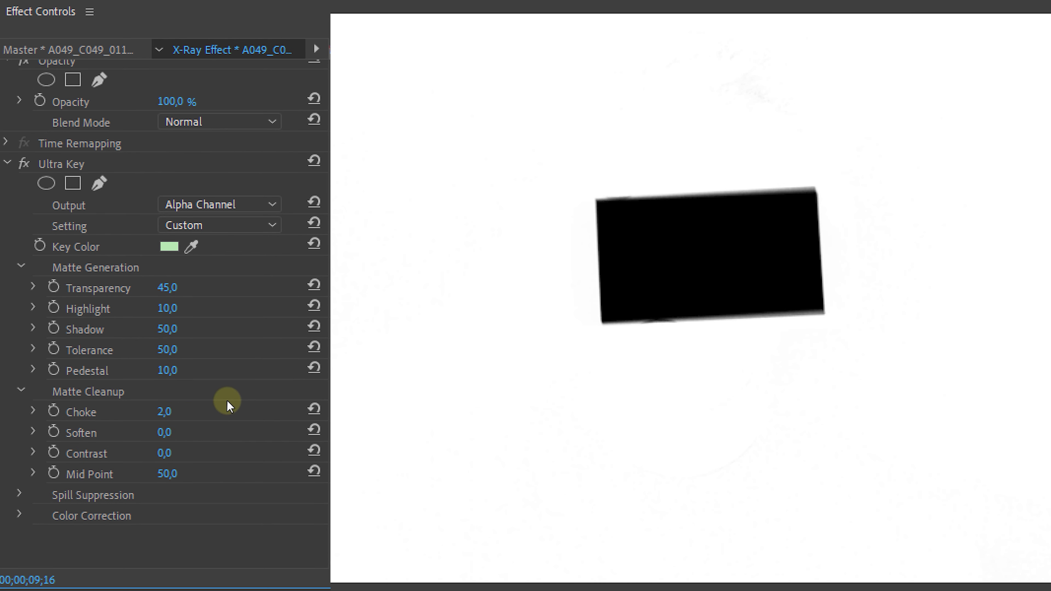
drag(178, 330, 317, 316)
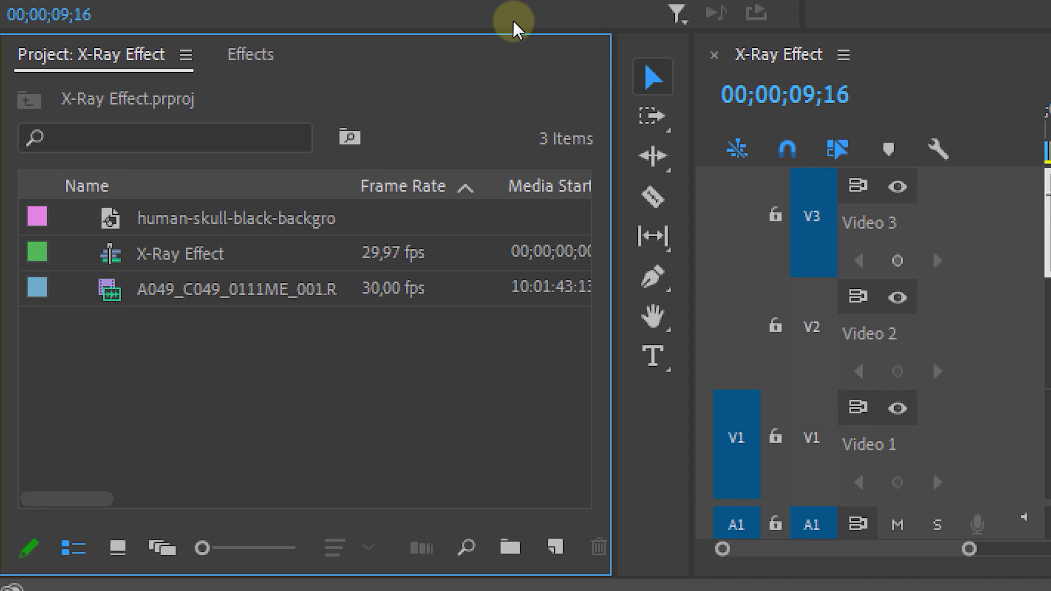
Place the skull image on Video 2, scale it to 39, rotate it 4°, and apply Invert.
drag(89, 227, 1034, 316)
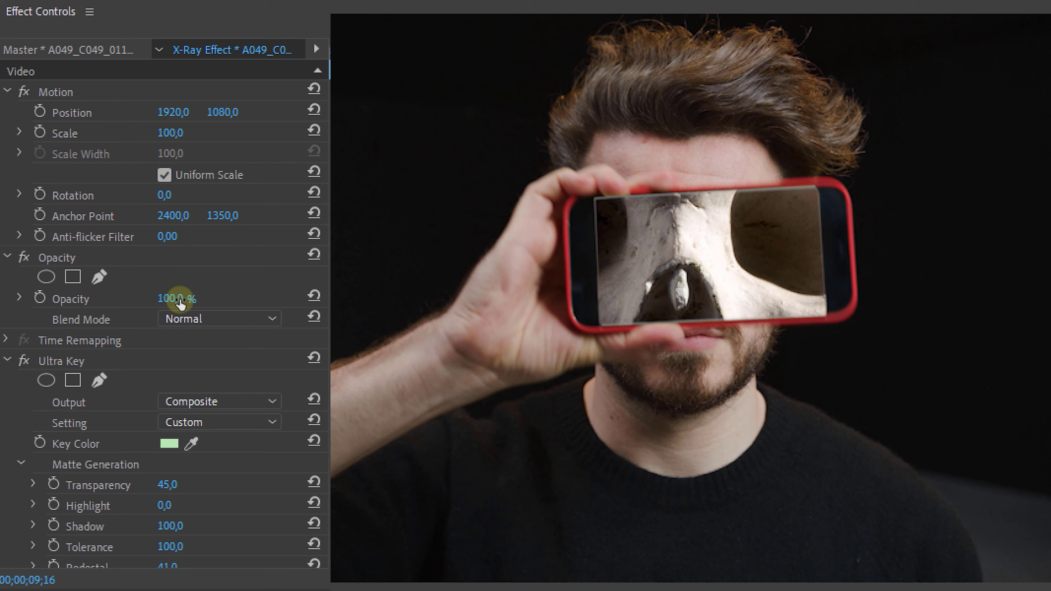
drag(181, 299, 132, 302)
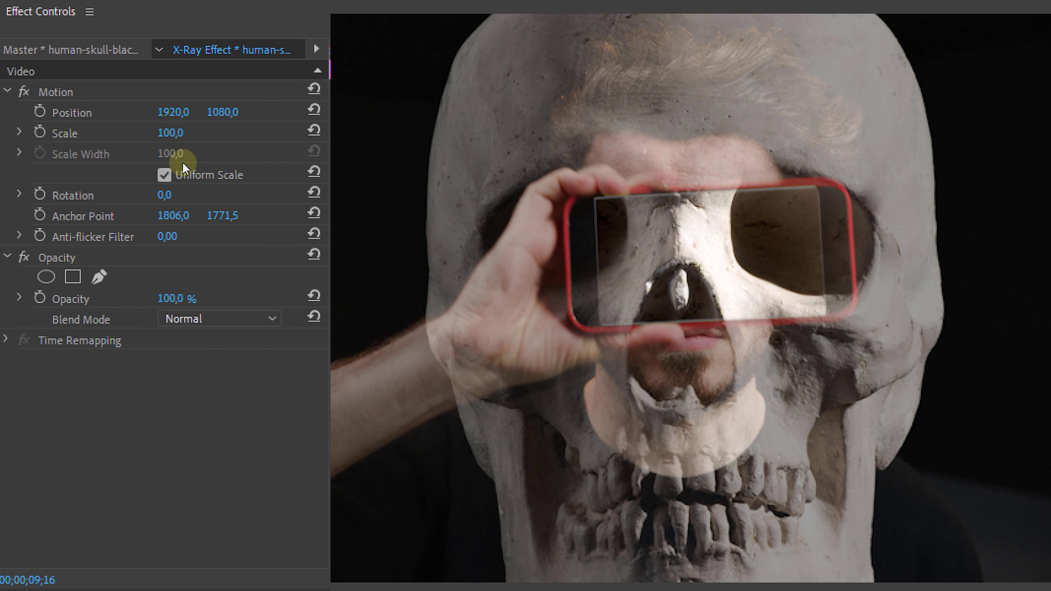
drag(183, 162, 74, 151)
drag(193, 193, 223, 172)
drag(64, 134, 70, 129)
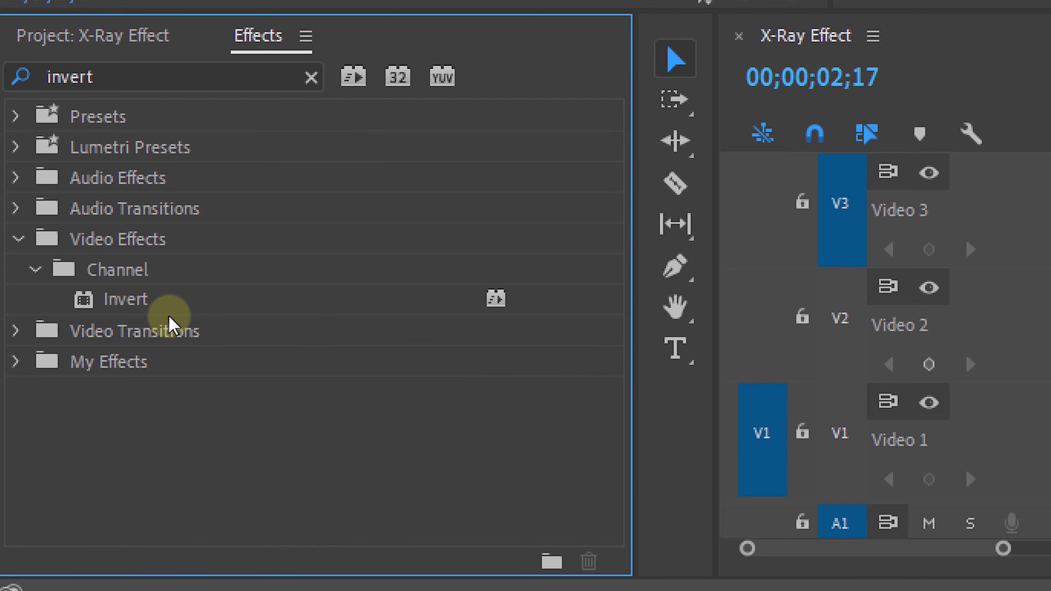
click(123, 301)
mouse_move(239, 306)
mouse_down()
mouse_move(582, 298)
mouse_move(592, 315)
mouse_move(225, 316)
mouse_up()
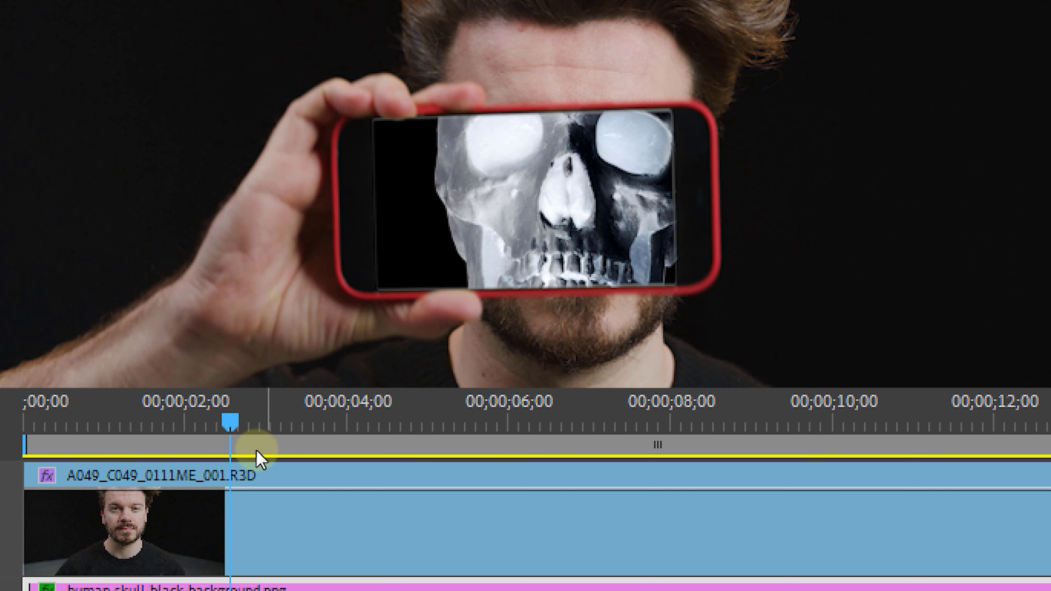
Move the playhead to where the phone leaves the face and open the person clip's context menu.
drag(241, 419, 364, 429)
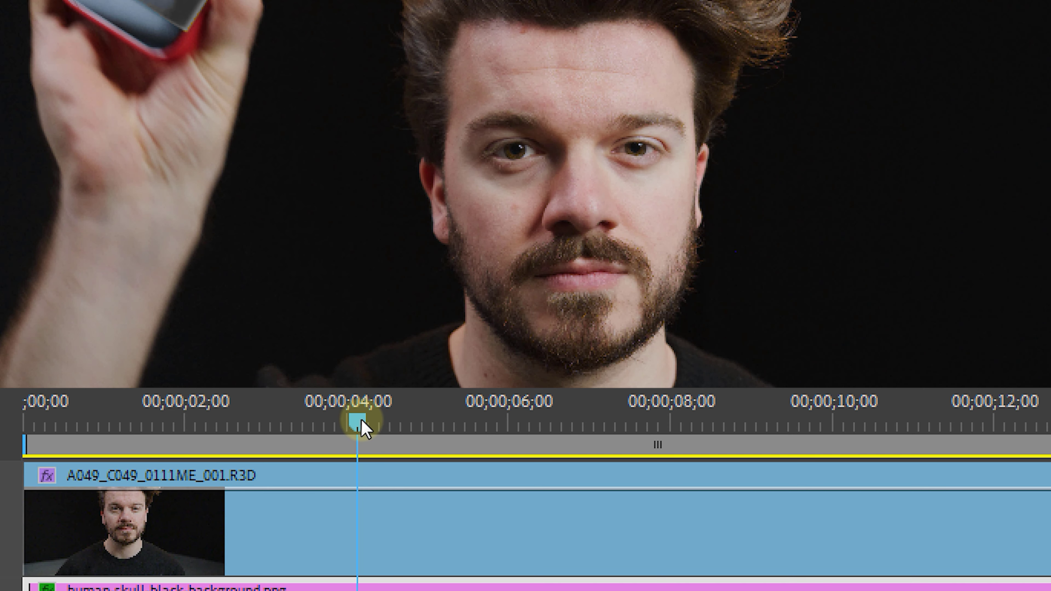
right_click(370, 534)
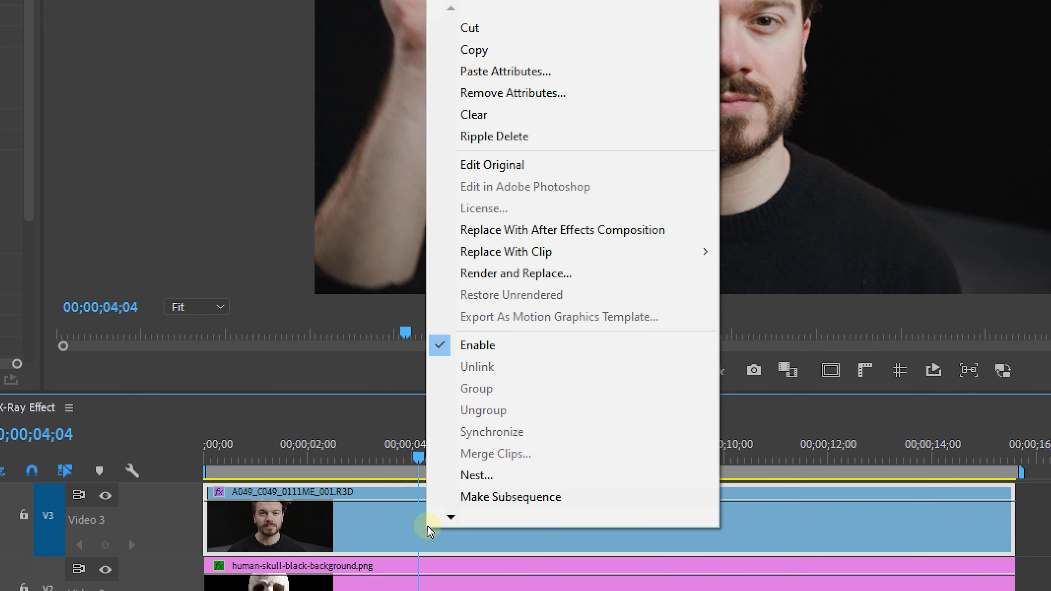
mouse_move(452, 519)
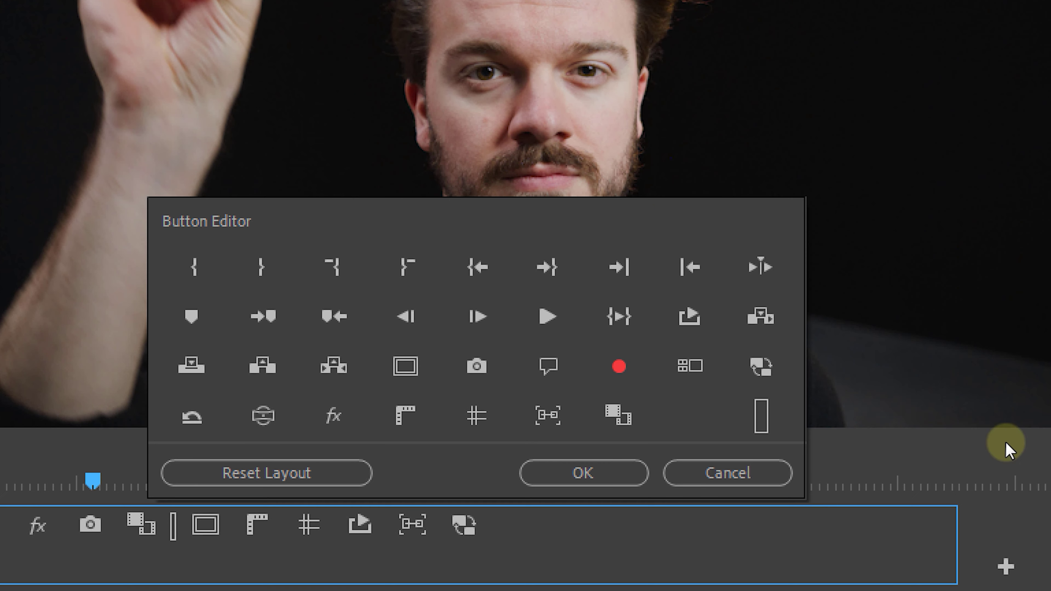
Add the Export Frame button to the Program Monitor controls via the Button Editor.
click(474, 373)
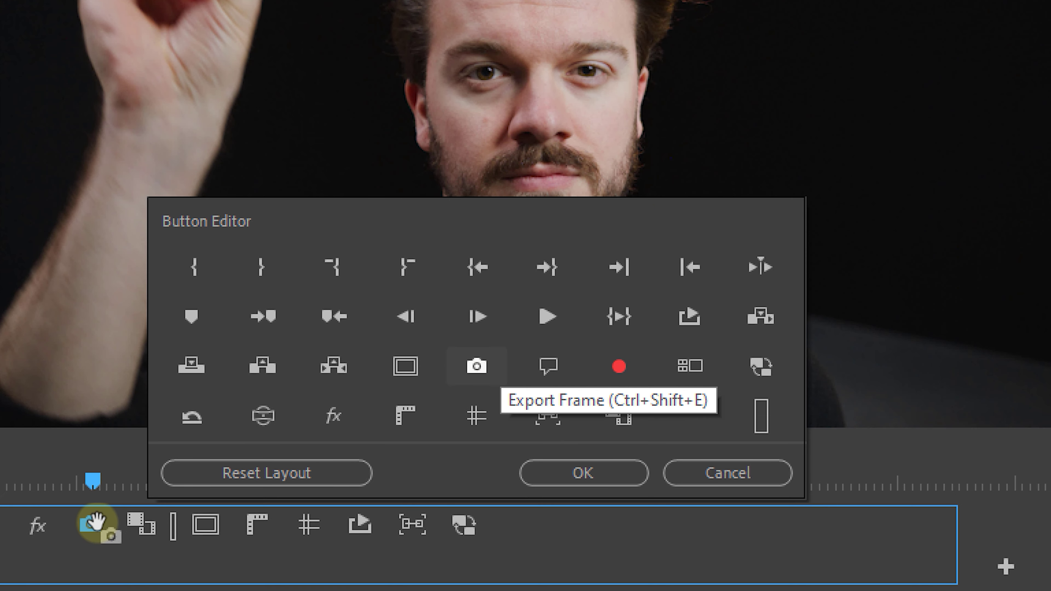
drag(95, 523, 94, 523)
click(579, 474)
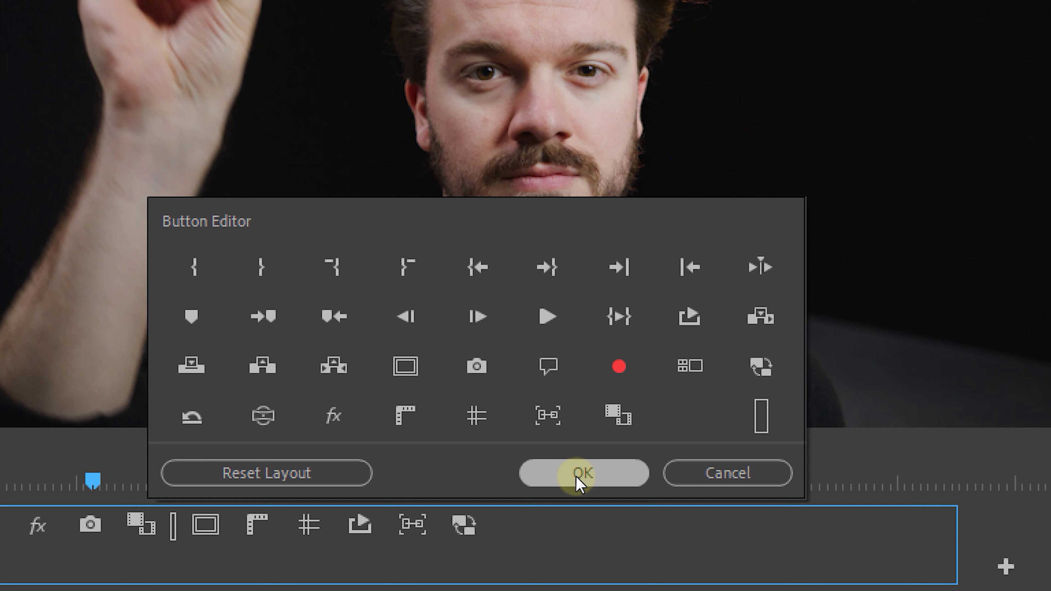
Export the current frame as 'X-Ray Face' PNG with Import into project enabled.
key(ctrl+shift+e)
text(X-)
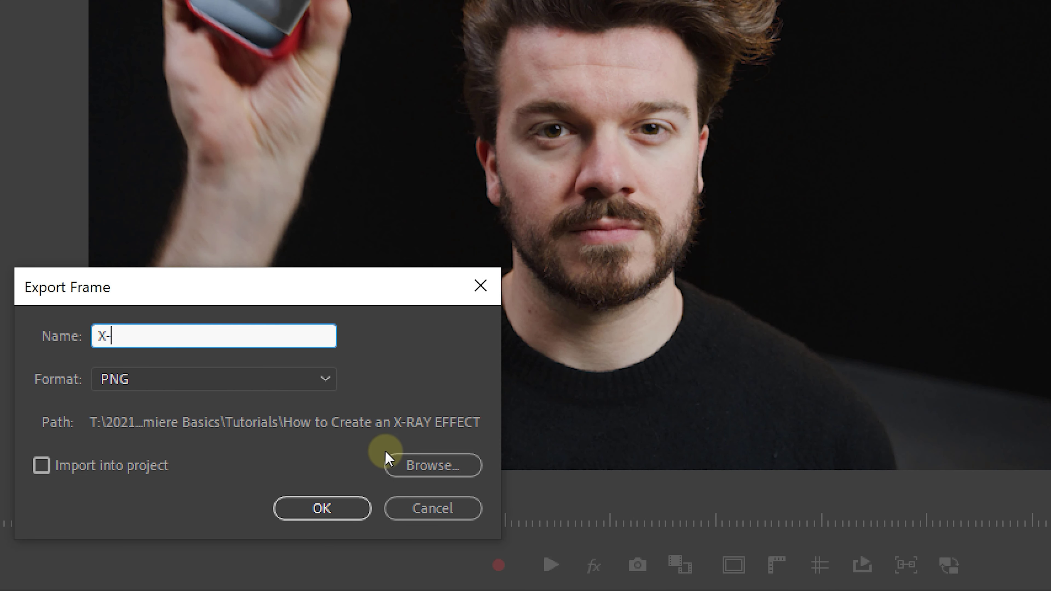
text(Ray Face)
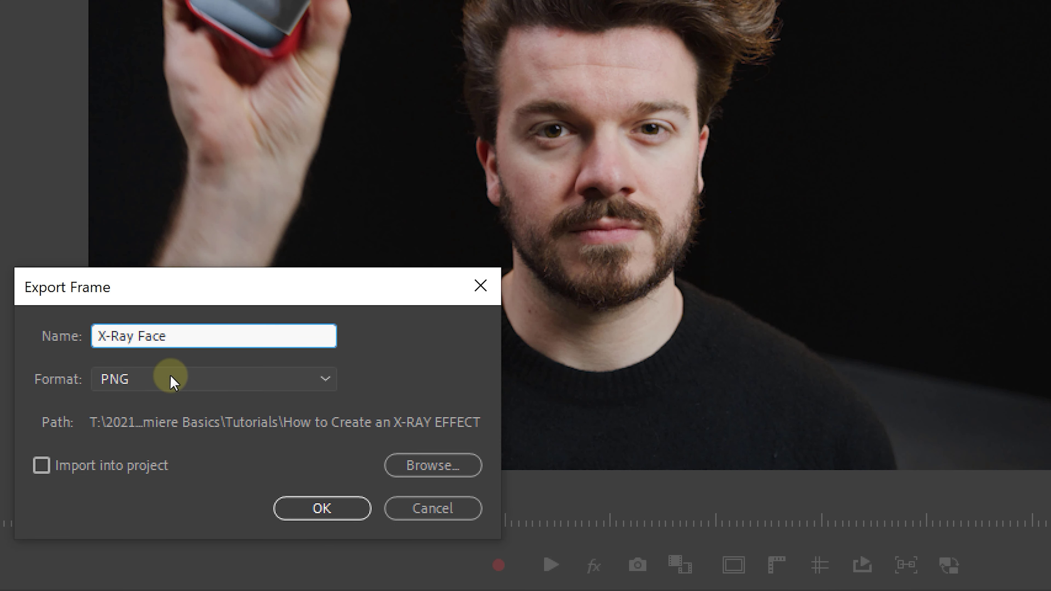
click(136, 470)
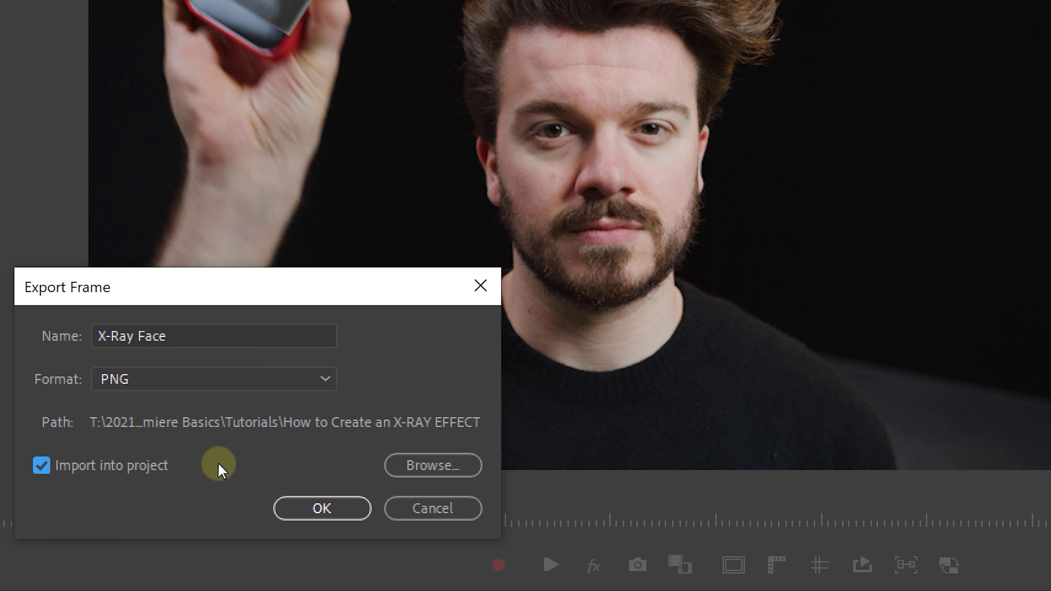
click(343, 506)
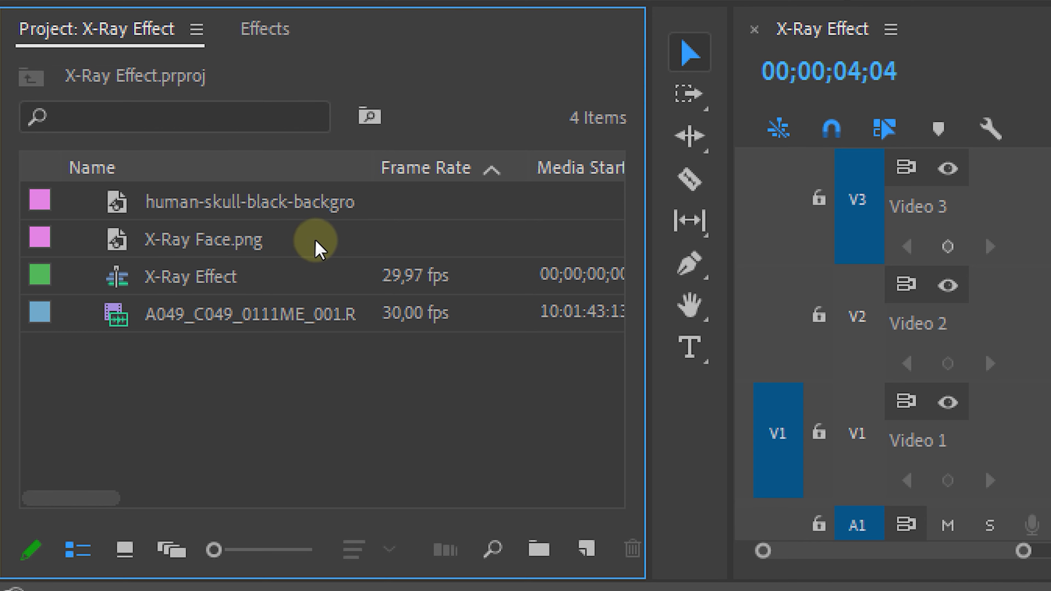
Open X-Ray Face.png from the project in Adobe Photoshop.
click(301, 243)
right_click(300, 243)
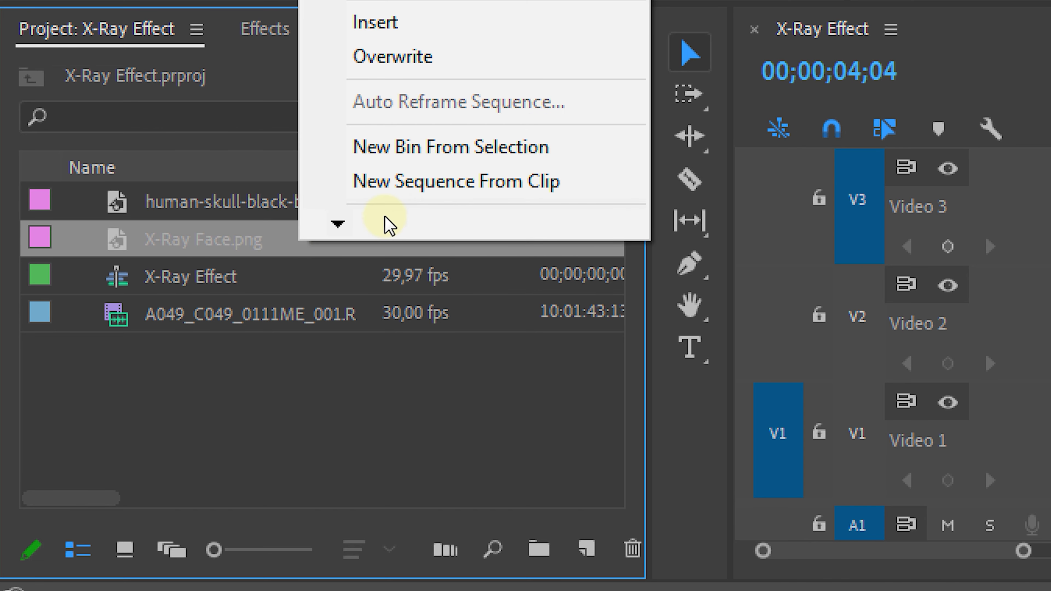
mouse_move(383, 224)
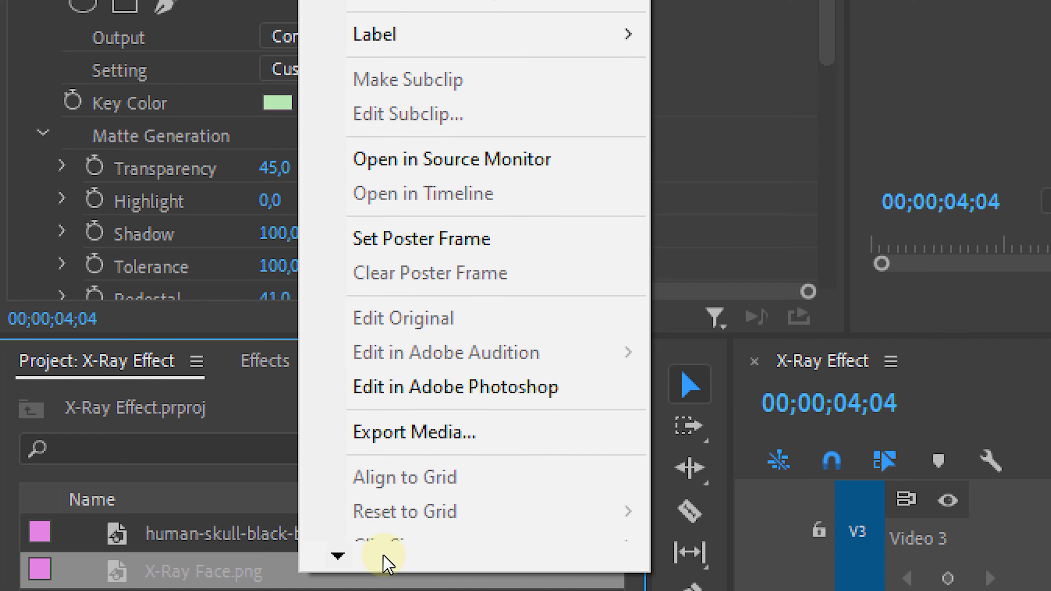
click(590, 367)
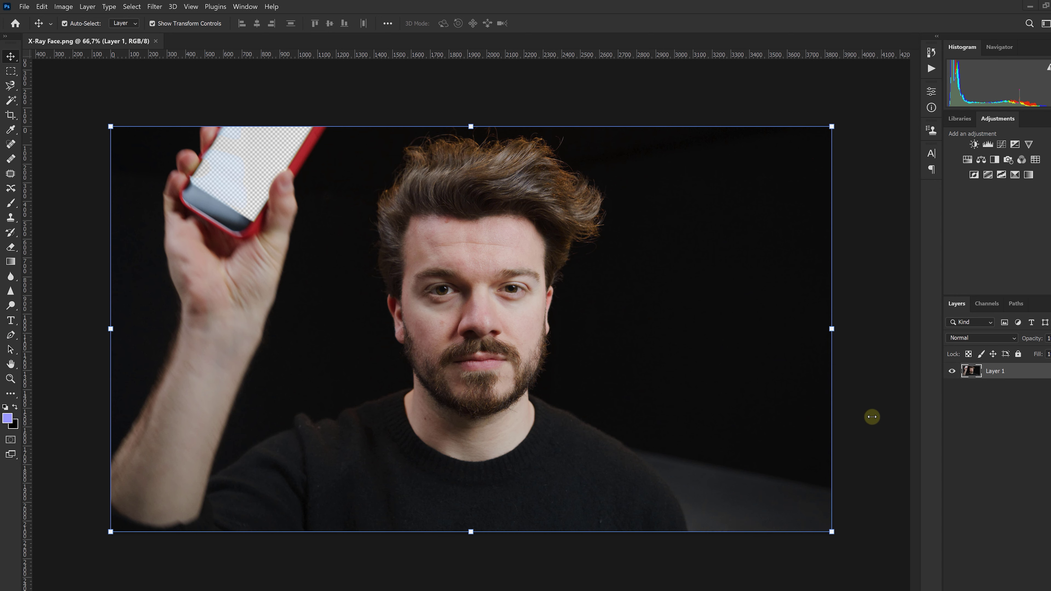
Select the subject, brush the raised phone and arm out of the mask, and place X-Ray Face.png on Video 1.
click(132, 6)
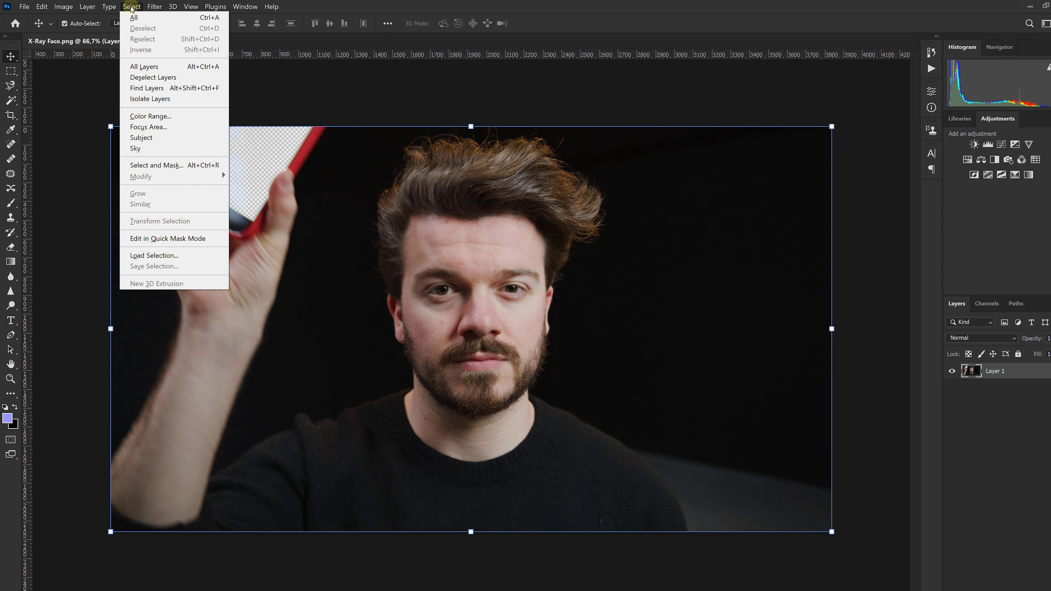
click(157, 141)
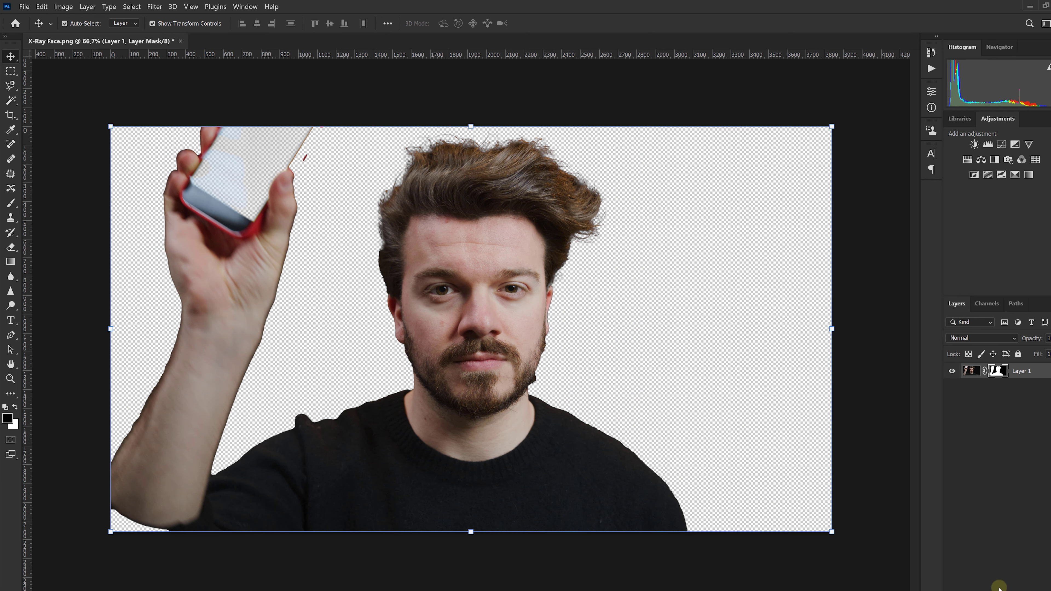
key(b)
mouse_move(173, 173)
mouse_down()
mouse_move(209, 142)
mouse_move(188, 234)
mouse_move(129, 383)
mouse_move(136, 476)
mouse_move(209, 277)
mouse_up()
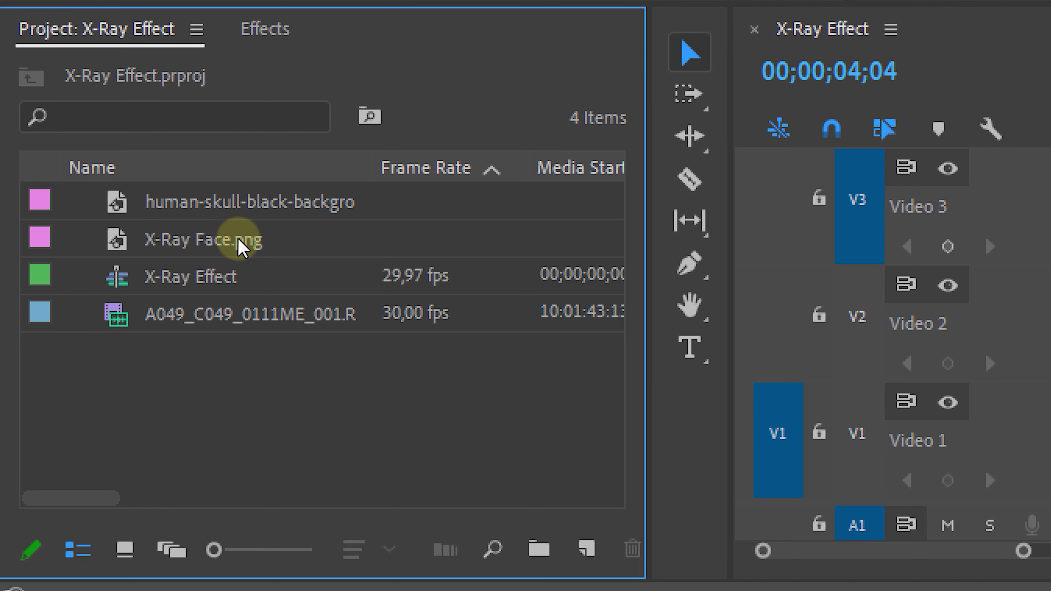
drag(242, 237, 1009, 337)
drag(295, 337, 335, 463)
Lengthen the X-Ray Face plate to about 15 seconds, apply Invert to the skull, and set its opacity to 45%.
drag(718, 439, 717, 438)
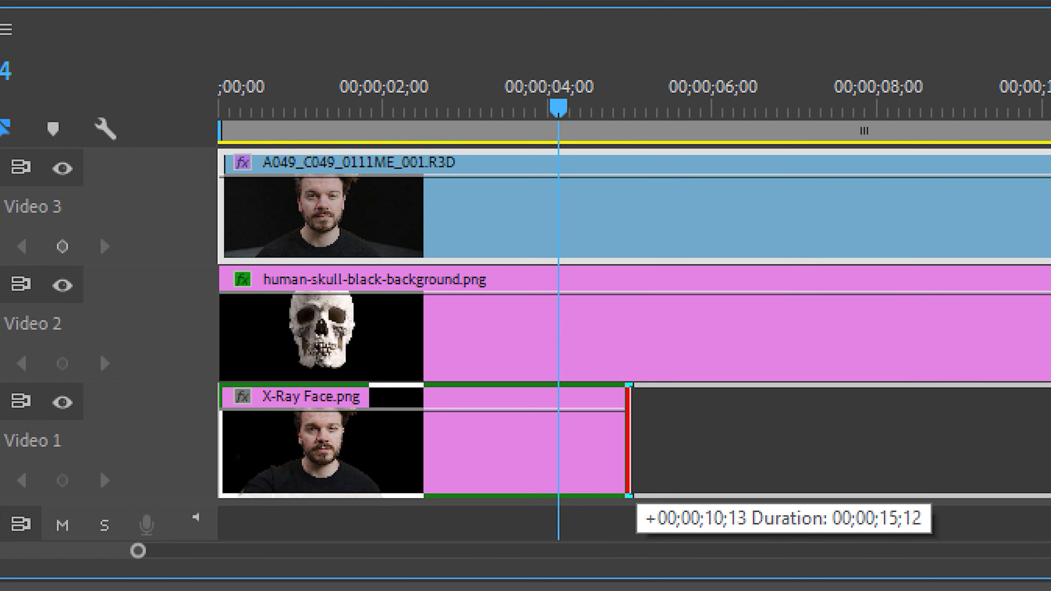
drag(628, 439, 628, 439)
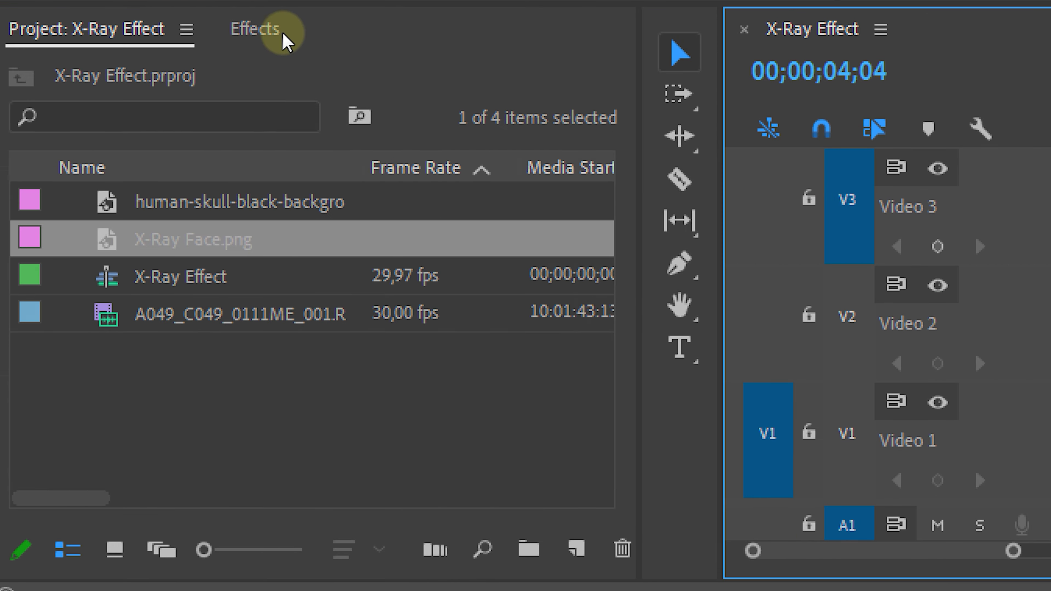
click(280, 37)
click(141, 293)
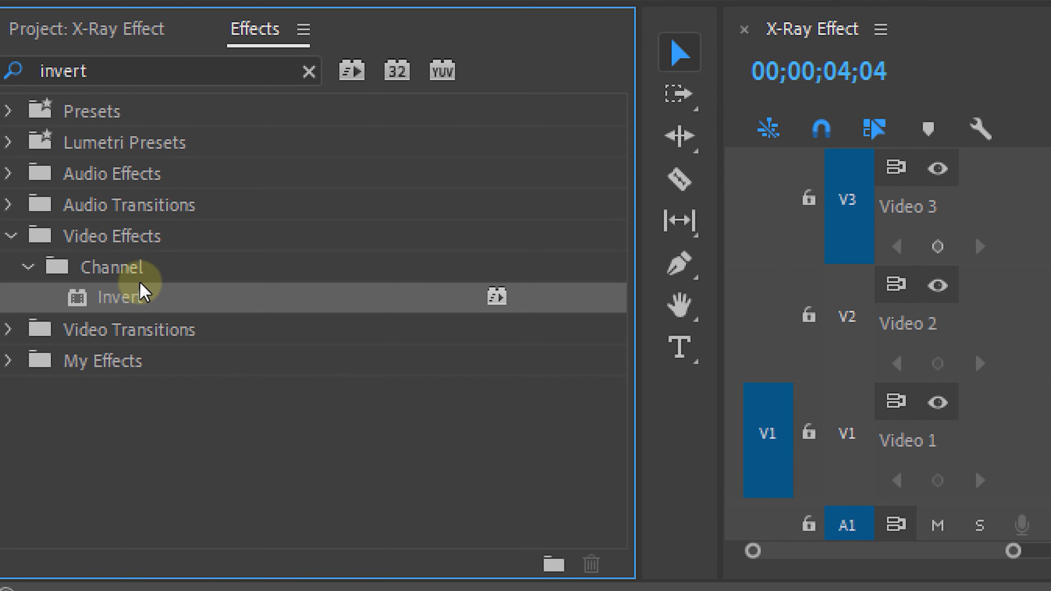
drag(140, 295, 320, 421)
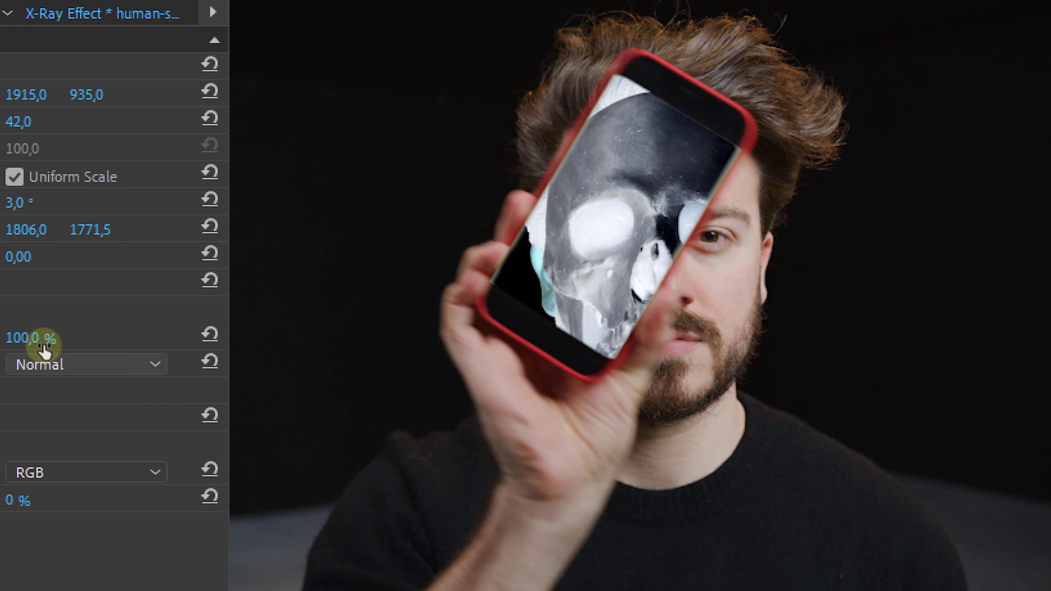
text(45)
click(366, 325)
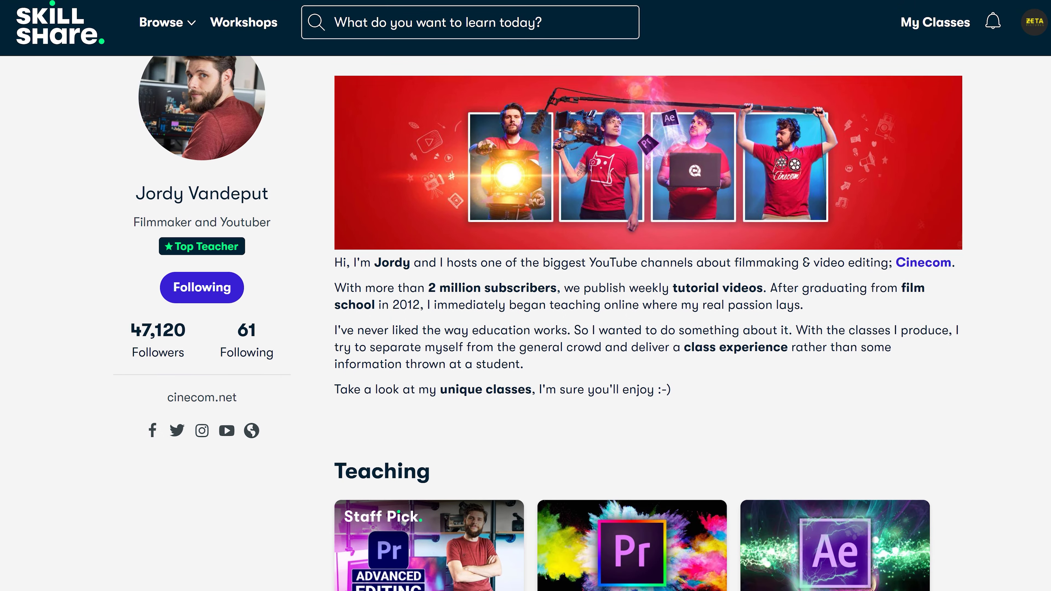
Scroll the instructor profile down to the list of Teaching classes.
scroll(547, 323, down, 2)
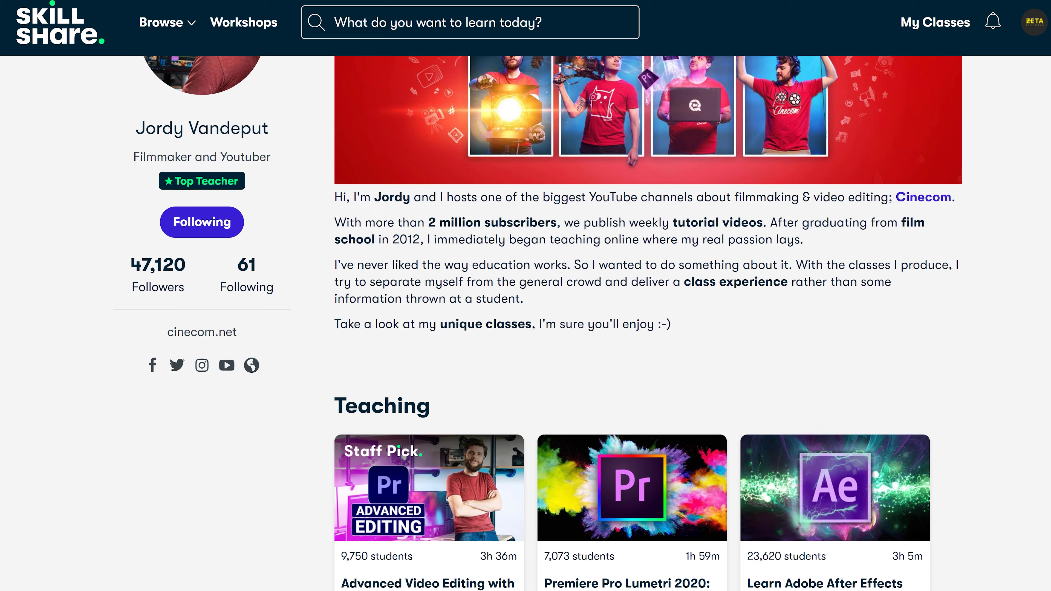